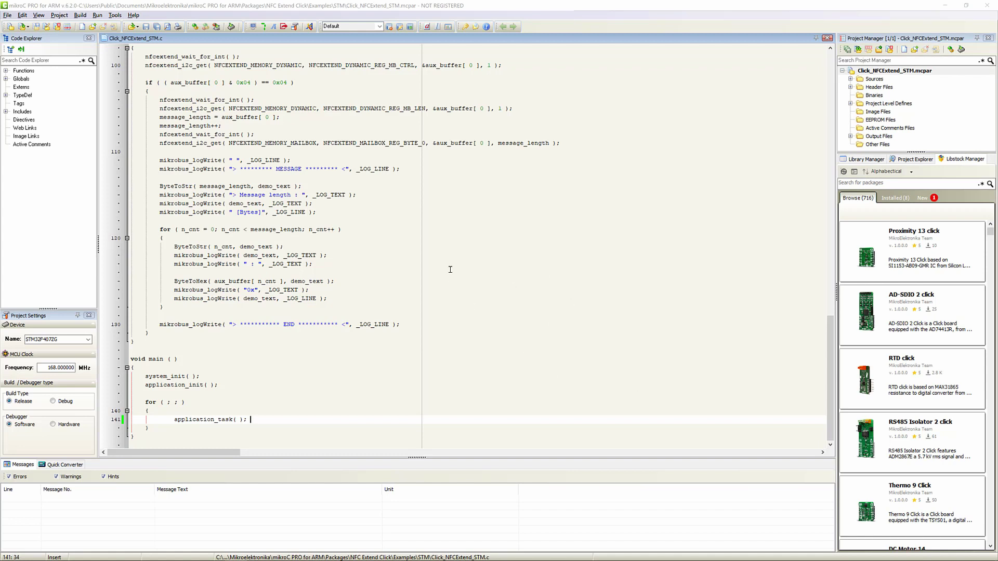
{"action": "scroll", "coordinate": [450, 269], "scroll_direction": "up", "scroll_amount": 10}
{"action": "scroll", "coordinate": [452, 260], "scroll_direction": "up", "scroll_amount": 10}
{"action": "scroll", "coordinate": [462, 270], "scroll_direction": "up", "scroll_amount": 10}
{"action": "scroll", "coordinate": [437, 279], "scroll_direction": "up", "scroll_amount": 10}
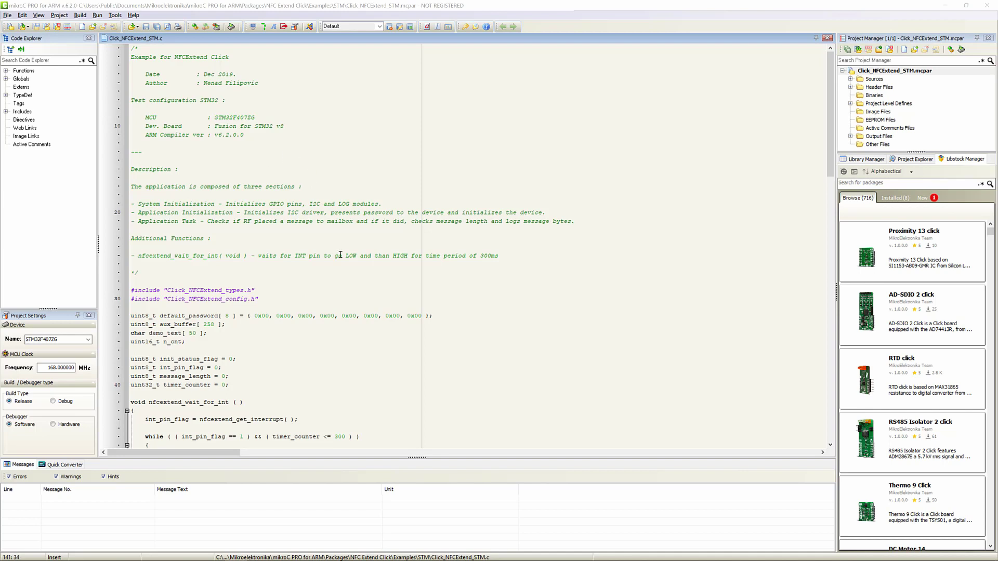
{"action": "scroll", "coordinate": [340, 255], "scroll_direction": "down", "scroll_amount": 7}
{"action": "scroll", "coordinate": [276, 227], "scroll_direction": "down", "scroll_amount": 5}
{"action": "scroll", "coordinate": [274, 266], "scroll_direction": "down", "scroll_amount": 6}
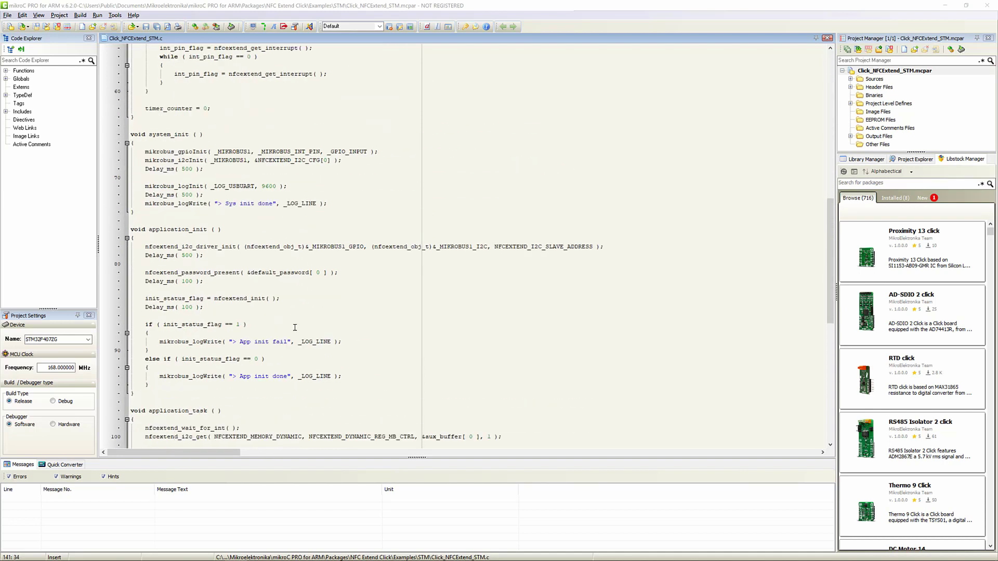
{"action": "scroll", "coordinate": [273, 312], "scroll_direction": "down", "scroll_amount": 7}
{"action": "scroll", "coordinate": [271, 359], "scroll_direction": "down", "scroll_amount": 5}
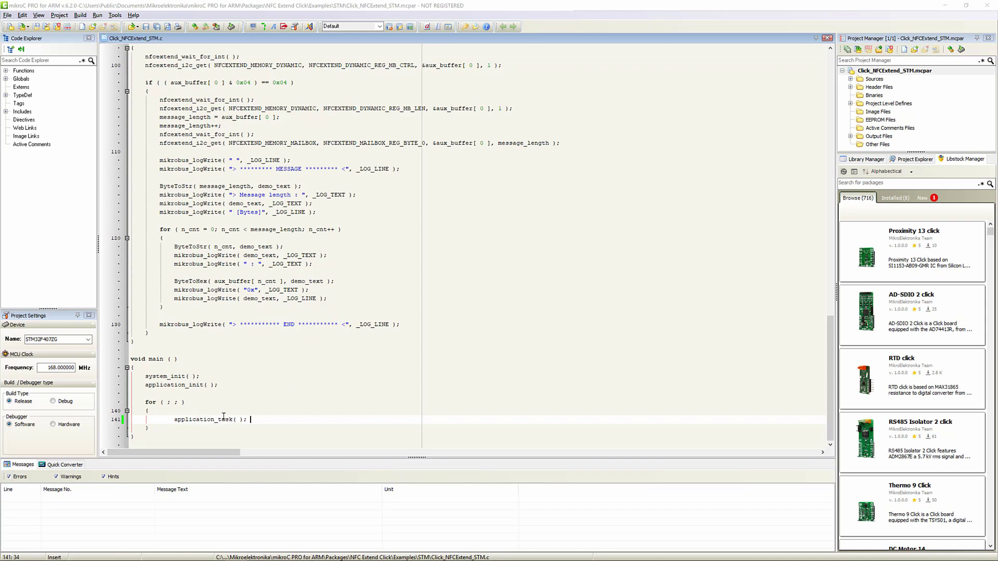
{"action": "scroll", "coordinate": [368, 378], "scroll_direction": "up", "scroll_amount": 4}
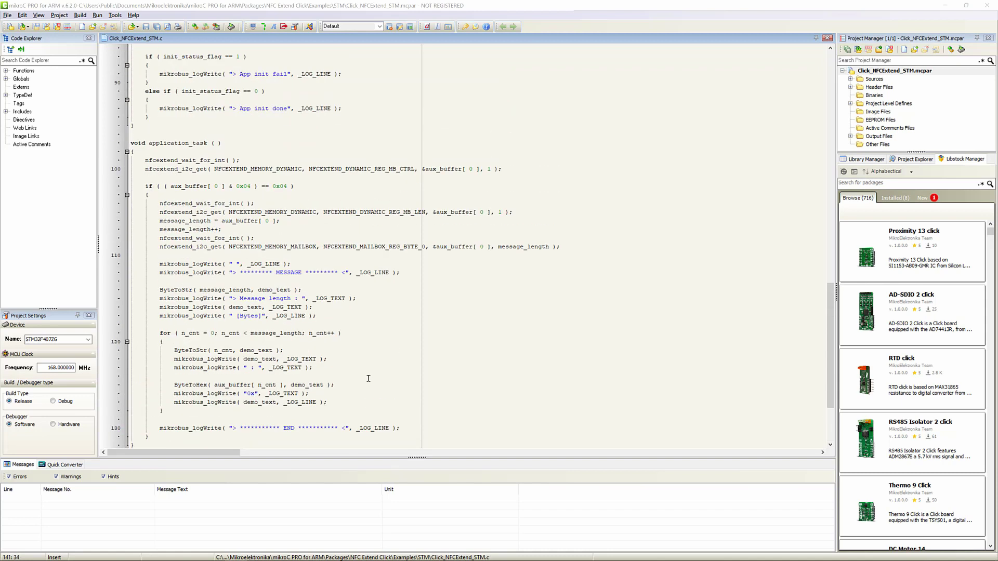
{"action": "scroll", "coordinate": [488, 374], "scroll_direction": "down", "scroll_amount": 2}
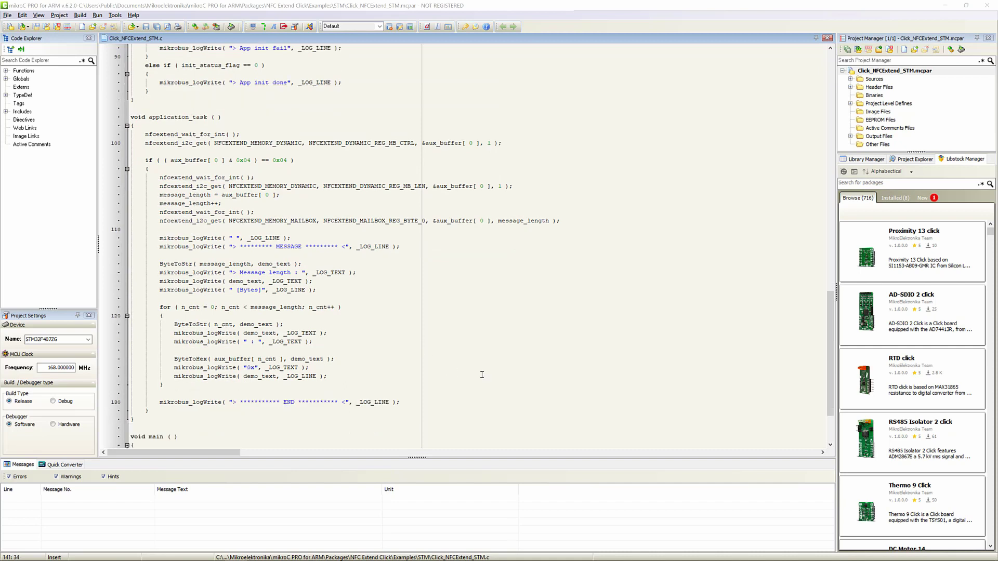
{"action": "scroll", "coordinate": [429, 372], "scroll_direction": "down", "scroll_amount": 2}
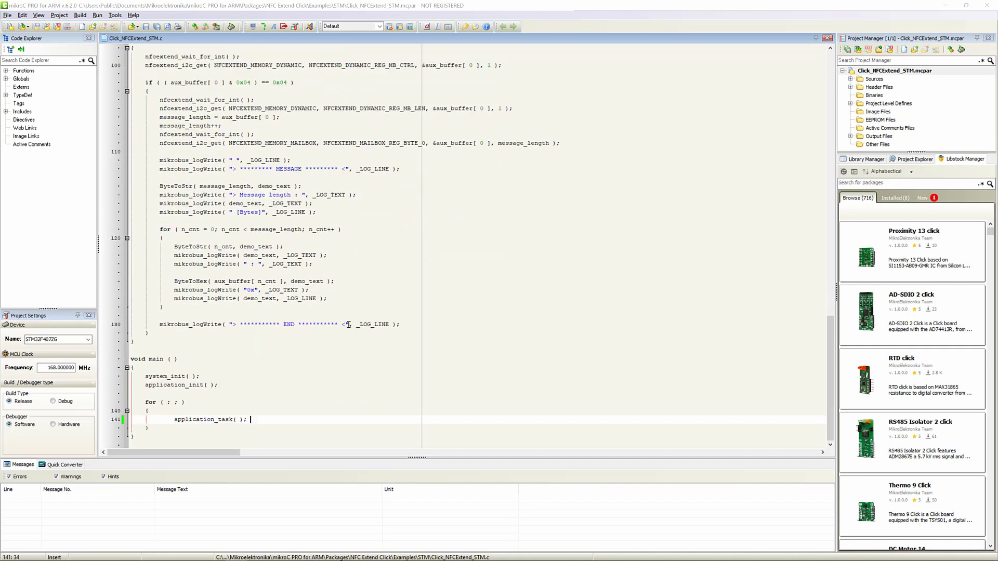